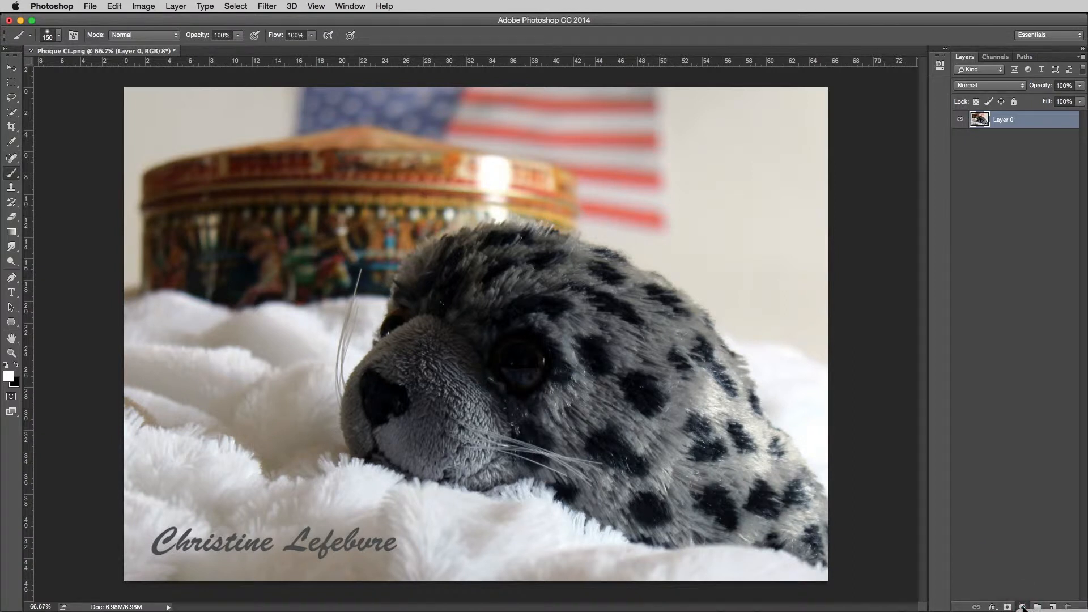
Step: Add a Levels adjustment layer above Layer 0 with midtones at 1.63 and the white input level at 226
click(1022, 607)
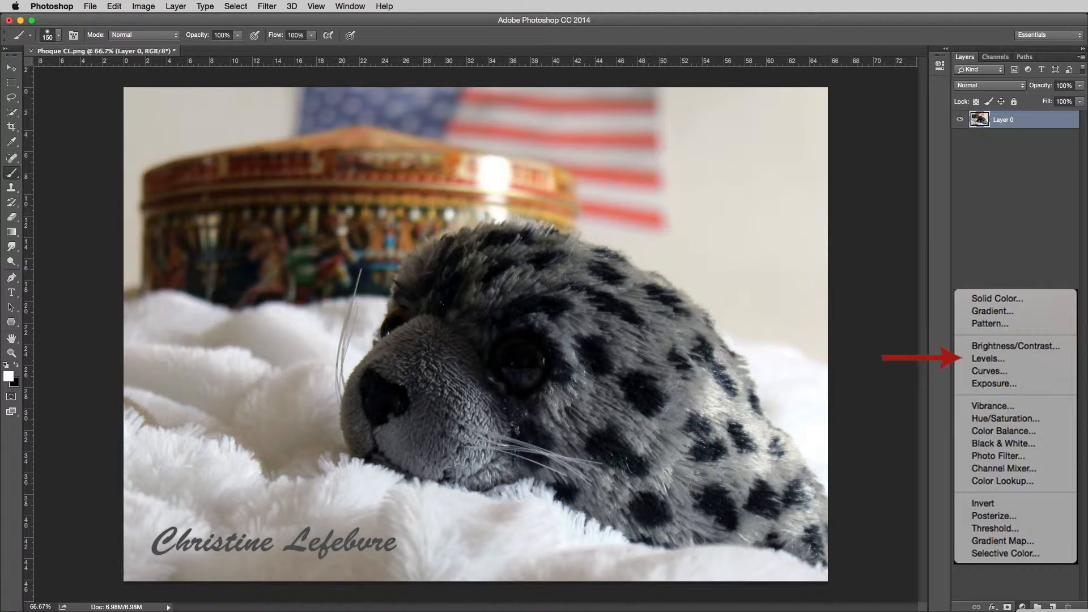
click(988, 358)
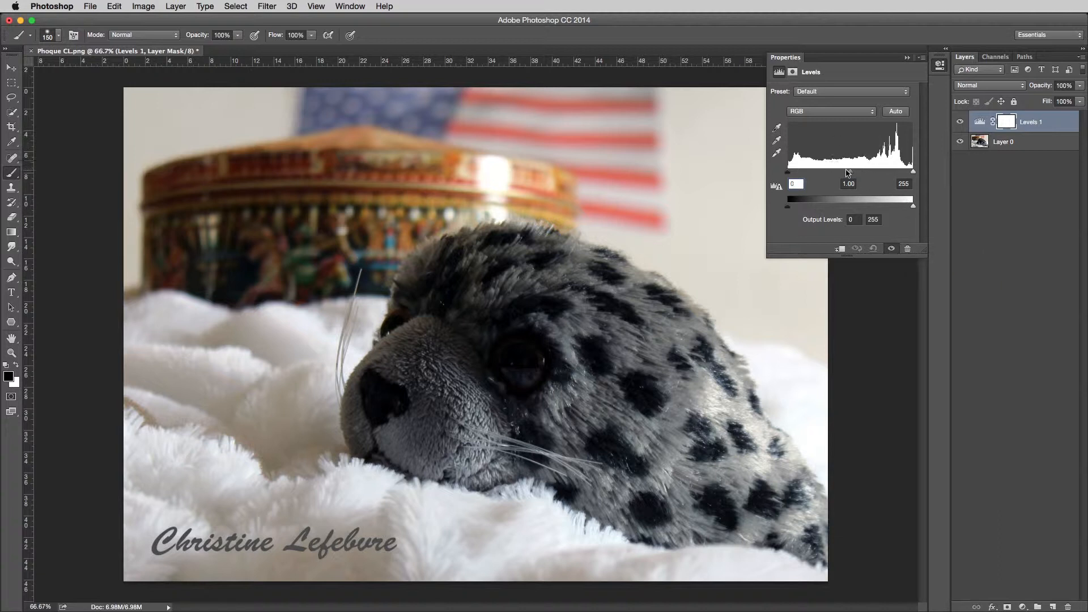
drag(851, 172, 834, 171)
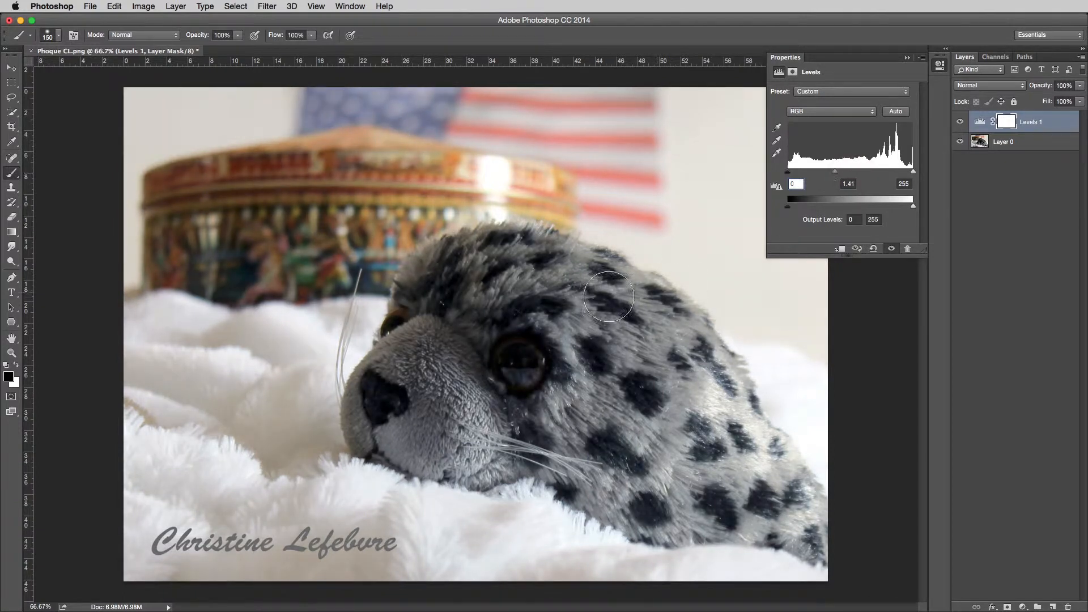
drag(912, 171, 899, 172)
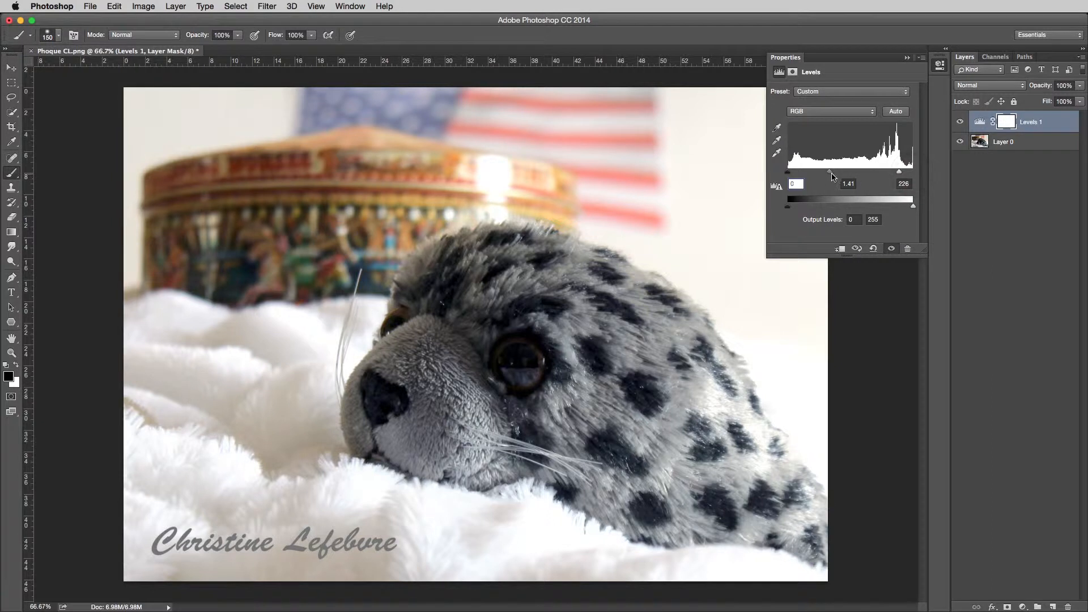
drag(828, 174, 825, 175)
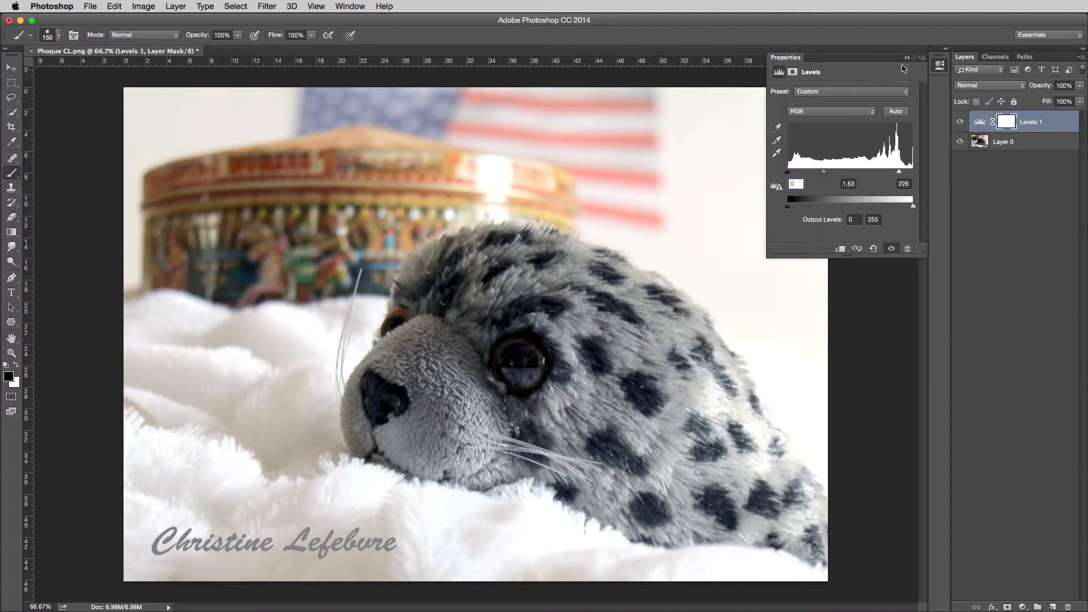
click(908, 58)
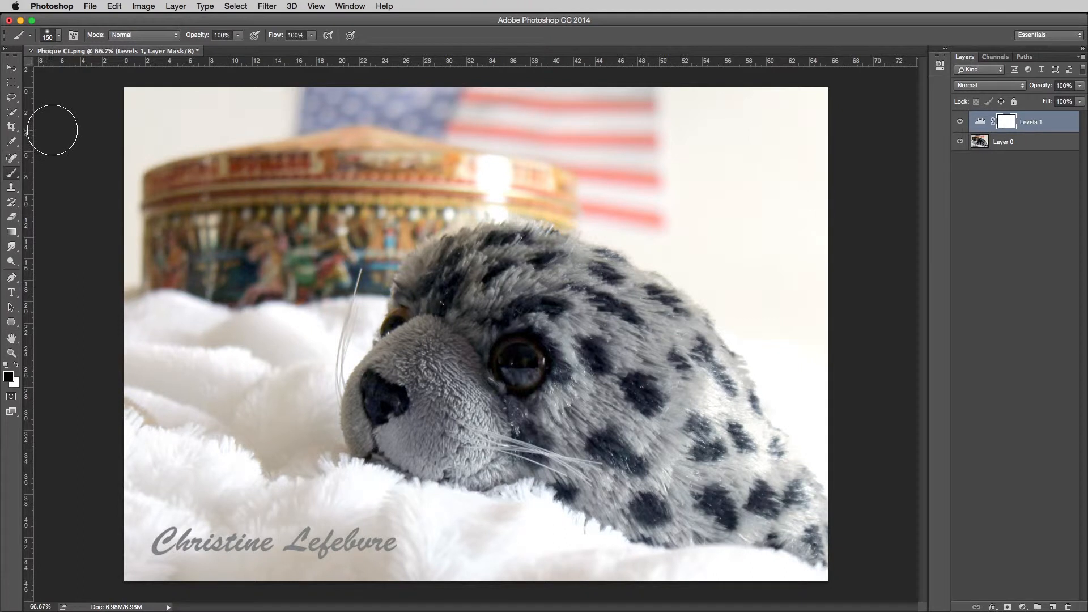
Step: Select the whole plush seal with the Quick Selection tool and subtract the background spill along its back
click(13, 115)
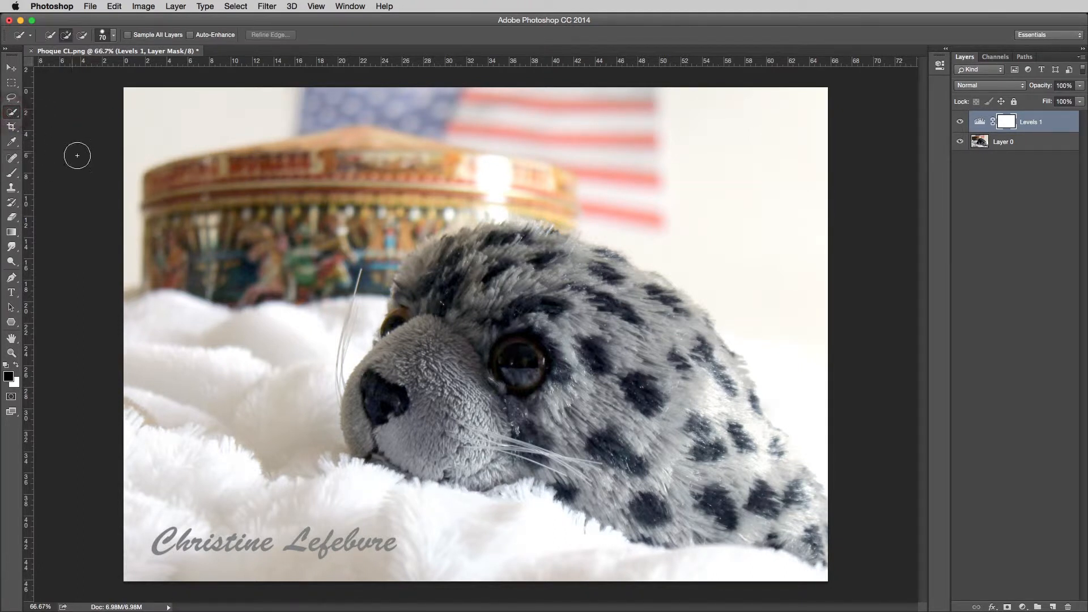
mouse_move(398, 329)
mouse_down()
mouse_move(406, 283)
mouse_move(430, 258)
mouse_move(476, 241)
mouse_move(516, 250)
mouse_move(538, 238)
mouse_move(640, 277)
mouse_move(677, 307)
mouse_move(810, 504)
mouse_move(816, 542)
mouse_move(638, 513)
mouse_move(560, 473)
mouse_move(376, 430)
mouse_up()
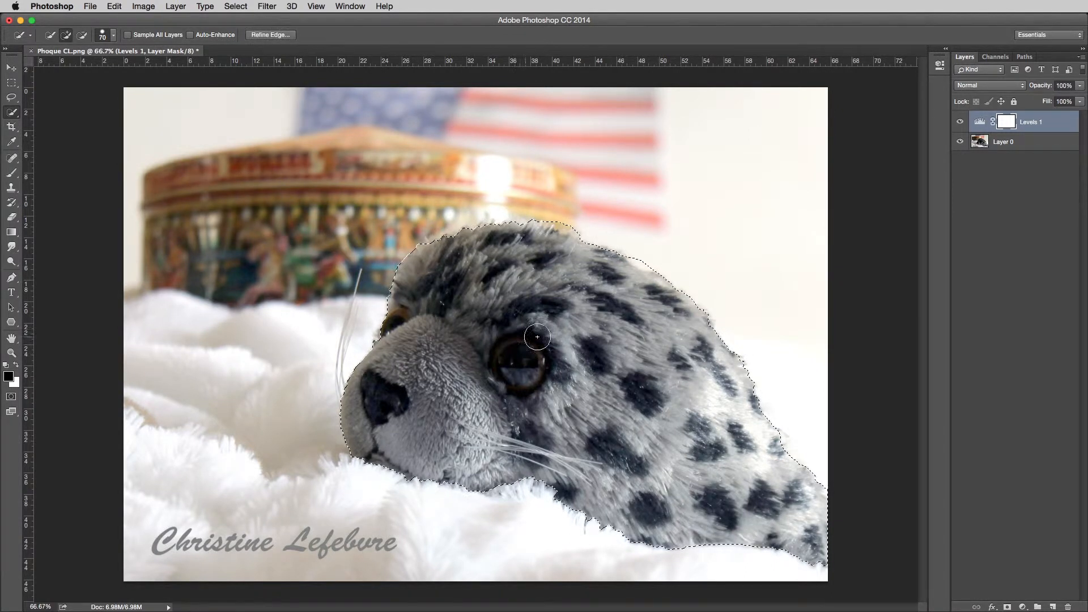
key(alt)
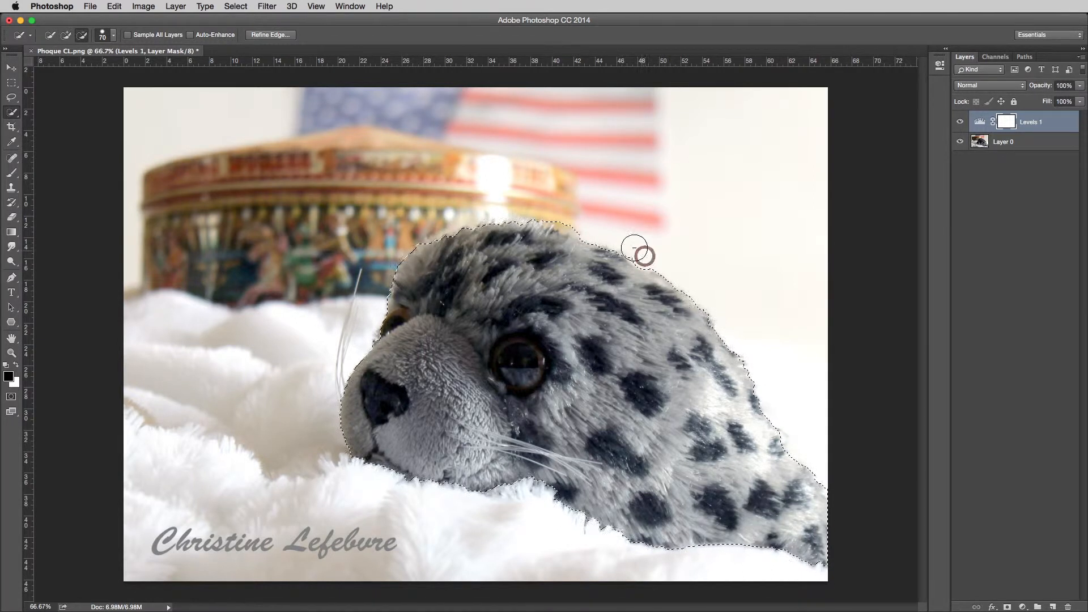
key(alt)
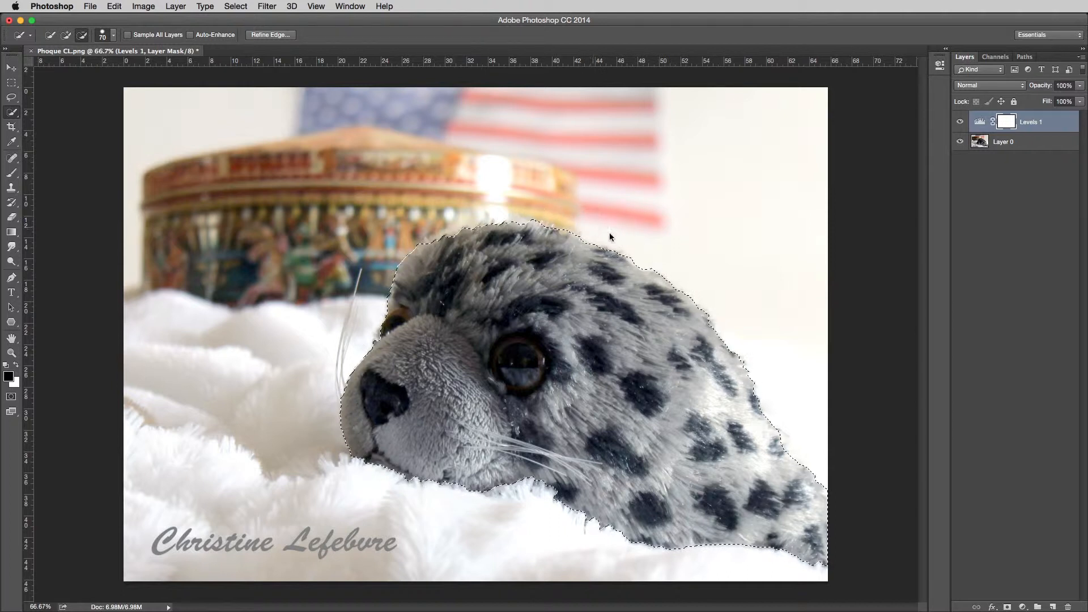
key(alt)
Step: Invert the selection and fill the background area of the Levels 1 mask with black
click(236, 7)
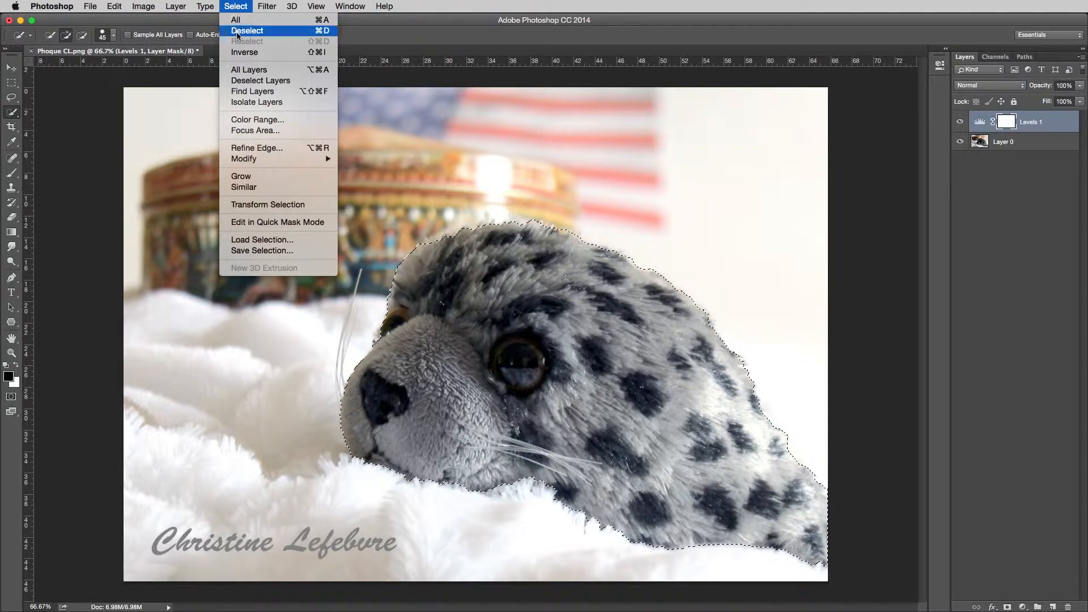
click(245, 52)
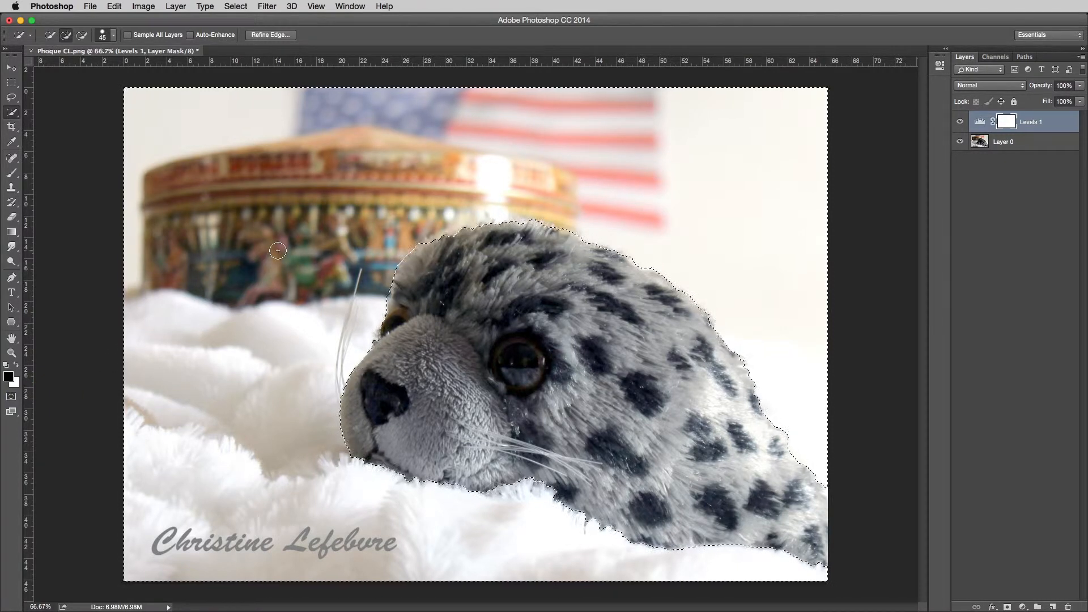
key(alt)
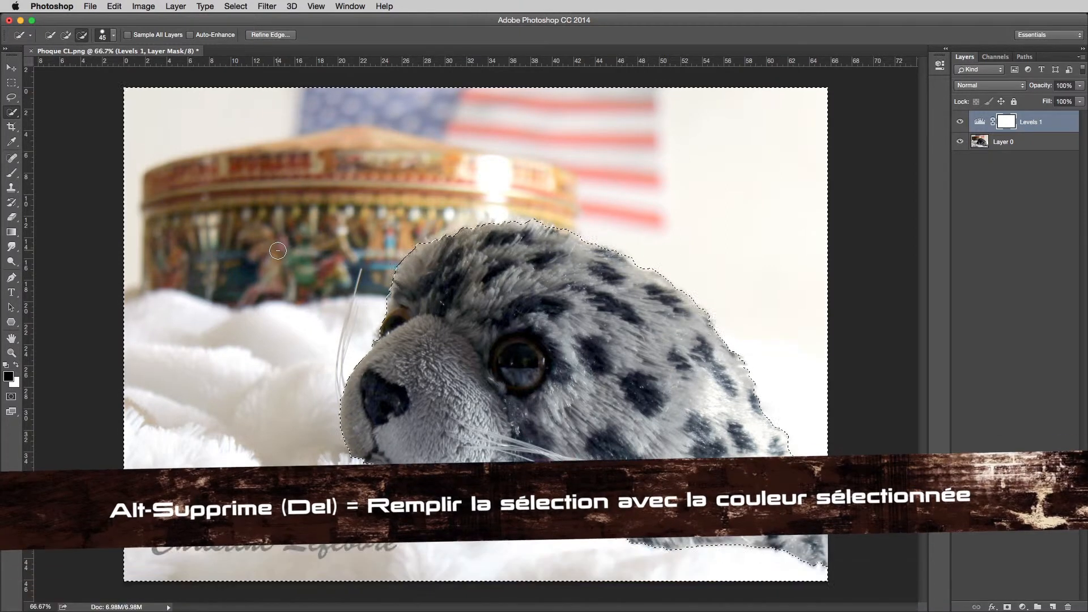
key(alt+Delete)
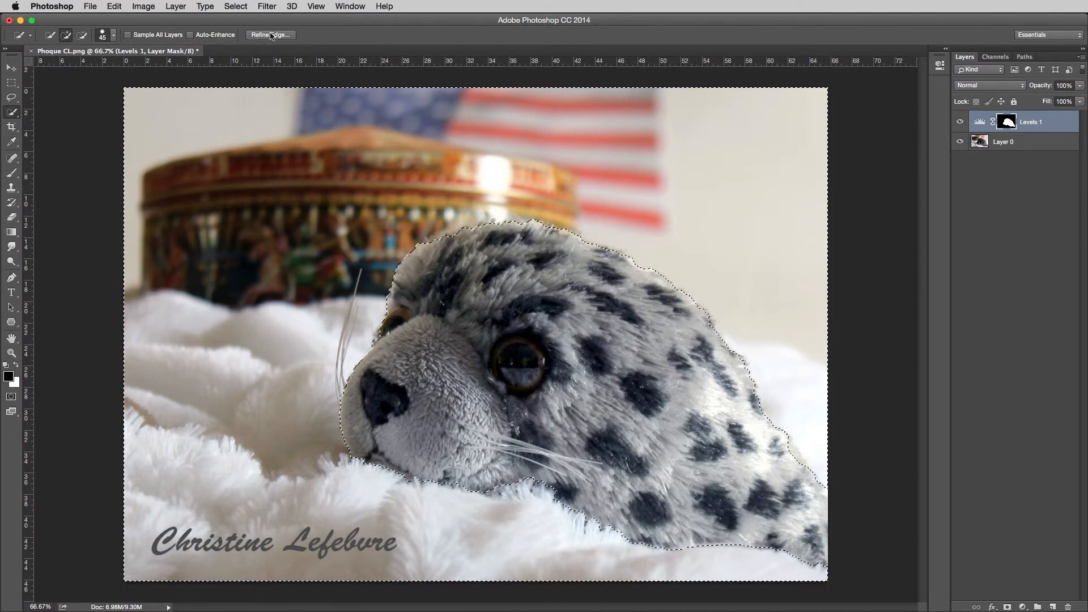
Step: Invert the selection back to the seal and draw a black-to-white gradient on the mask from its rear toward the head
click(237, 6)
click(244, 52)
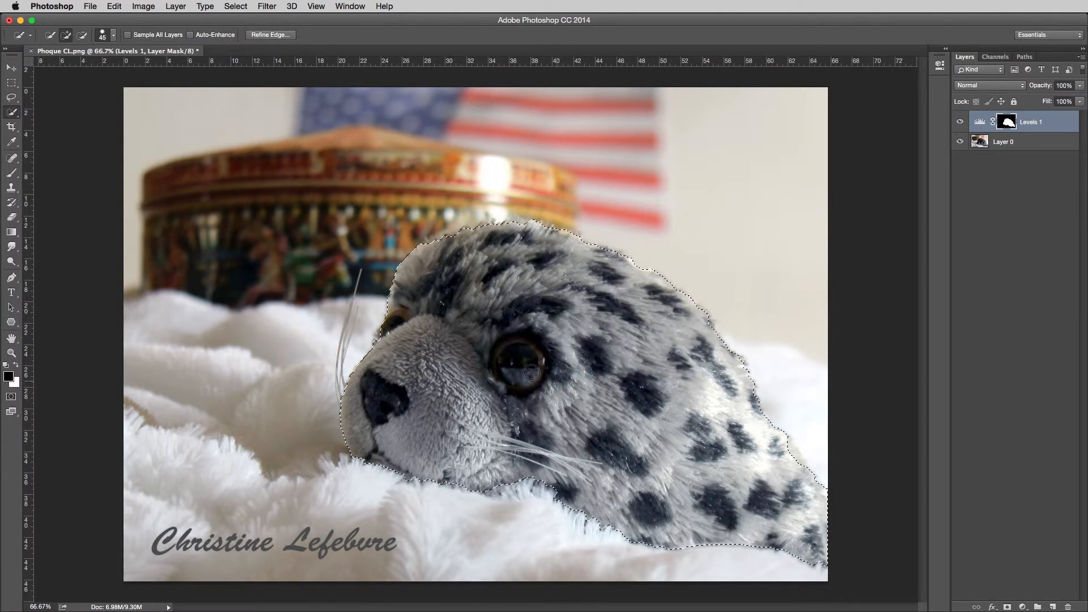
click(12, 232)
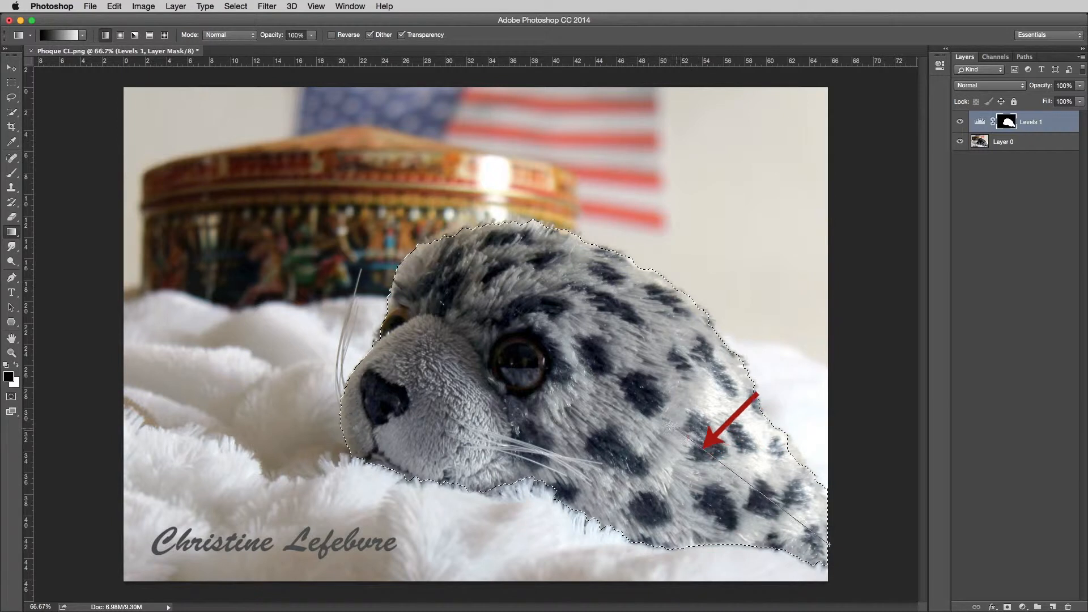
drag(626, 395, 627, 393)
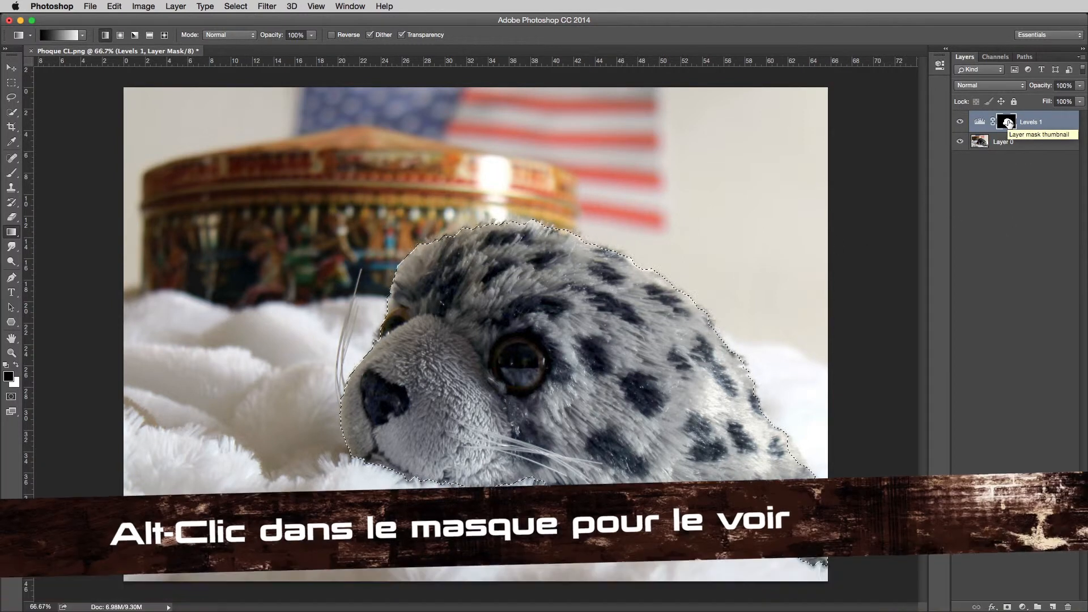
Step: Check the Levels 1 mask on its own, return to the image, and redraw a longer gradient from the seal's rear corner to its forehead
alt+click(1008, 123)
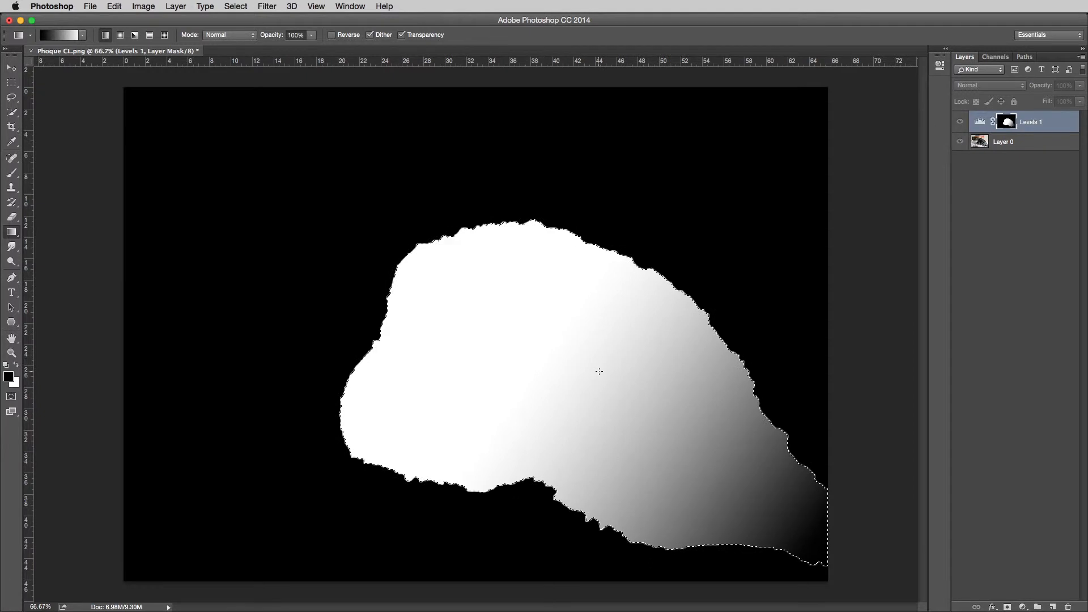
alt+click(1004, 124)
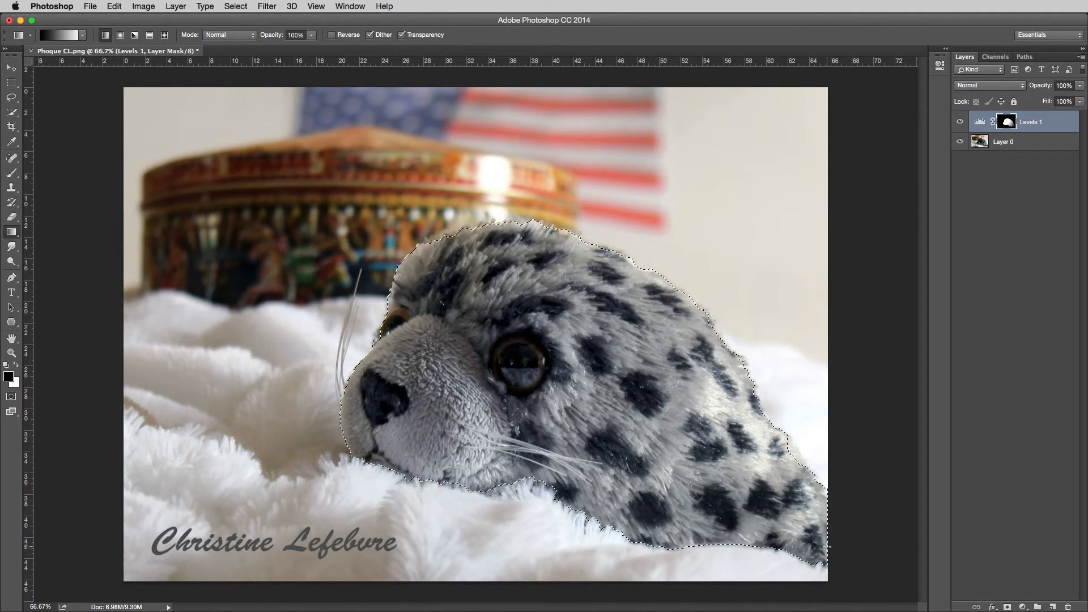
drag(772, 515, 504, 315)
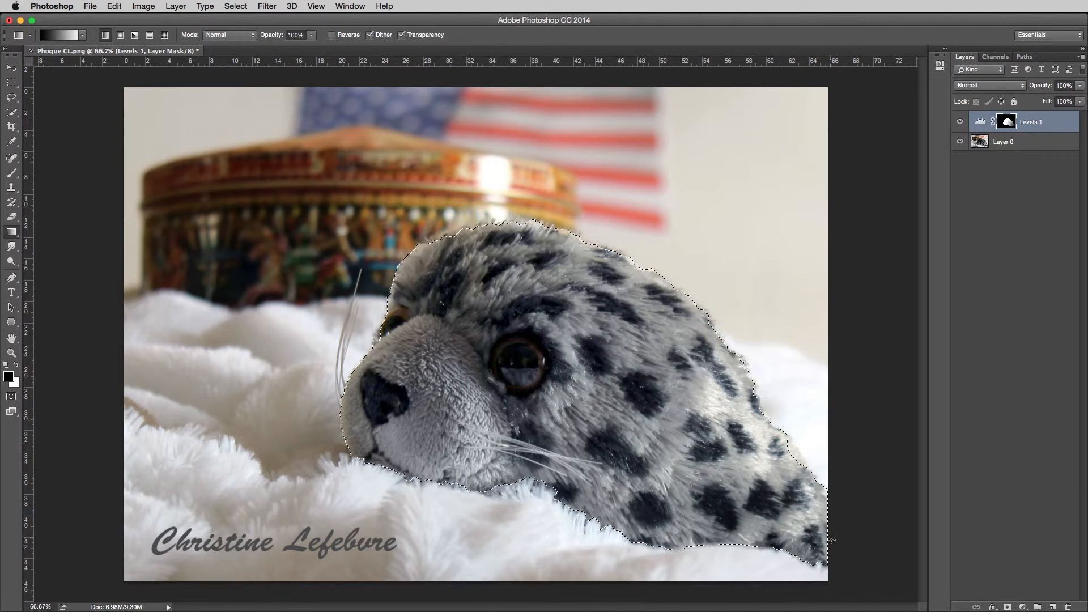
drag(829, 539, 424, 252)
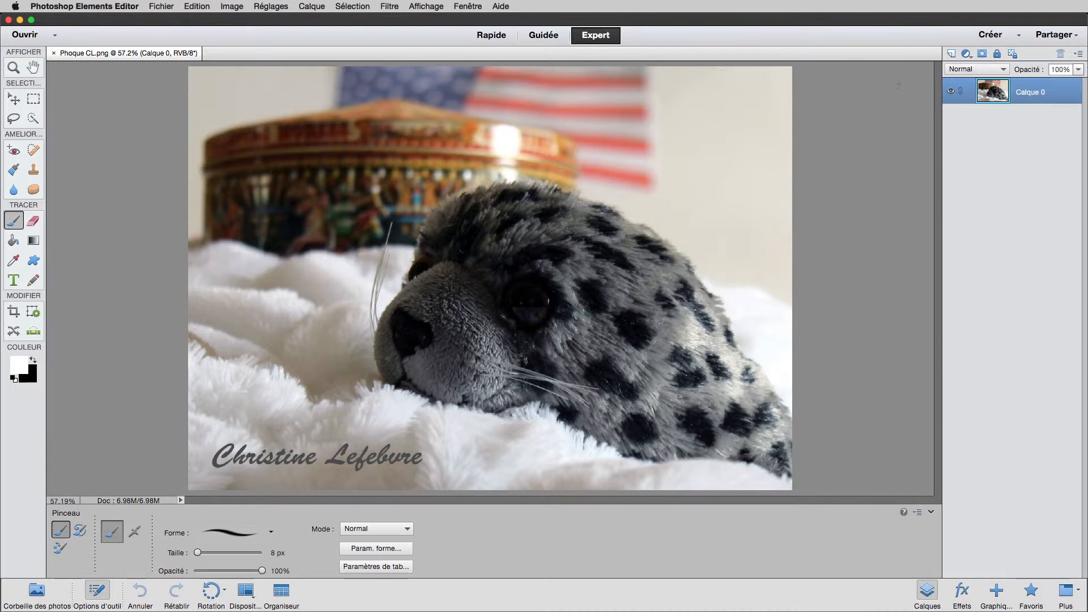
Step: In Photoshop Elements, add a Niveaux adjustment layer above Calque 0 with midtones at 1.76 and the white input level at 226
click(966, 54)
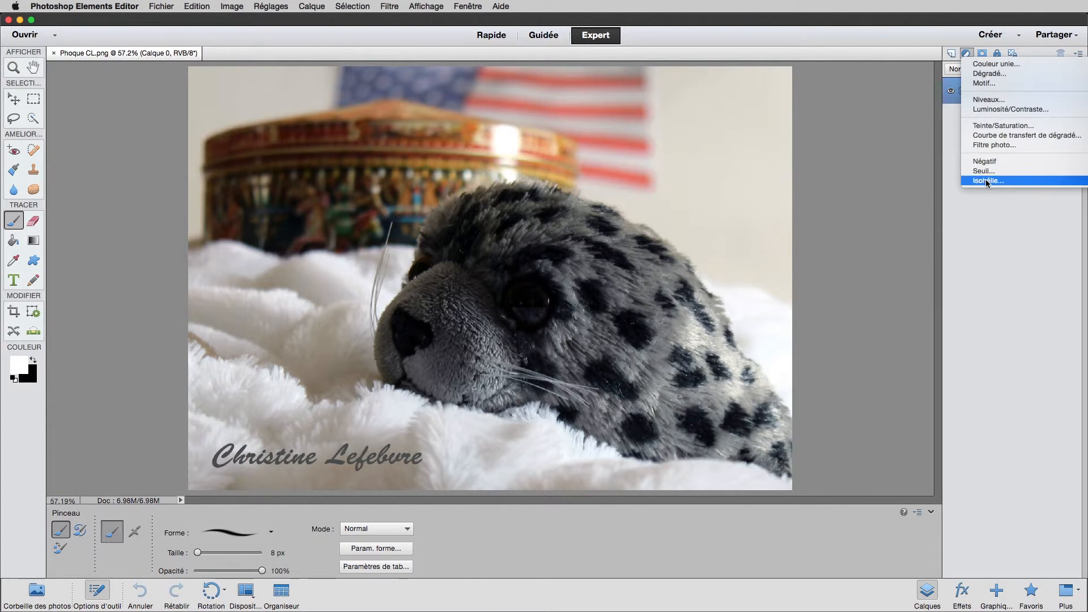
click(984, 101)
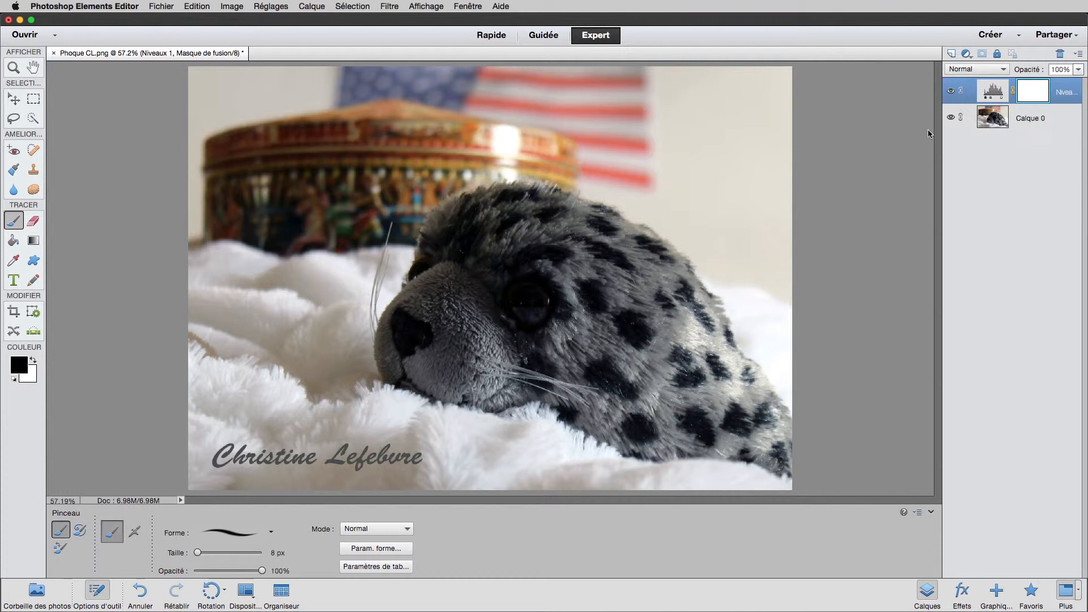
drag(986, 151, 835, 70)
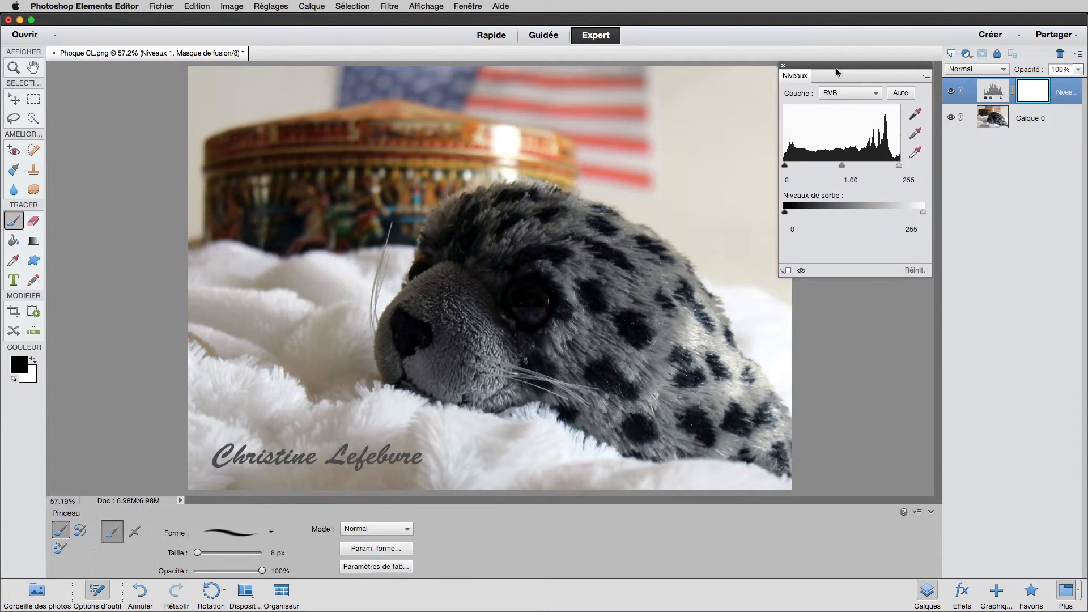
drag(845, 169, 819, 167)
drag(900, 166, 886, 166)
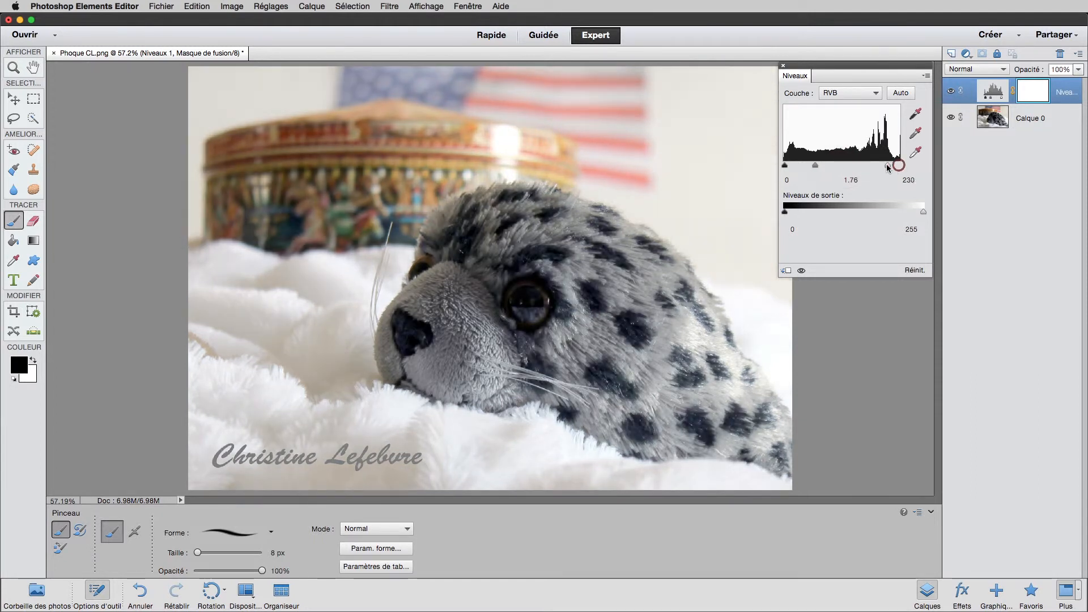
click(784, 67)
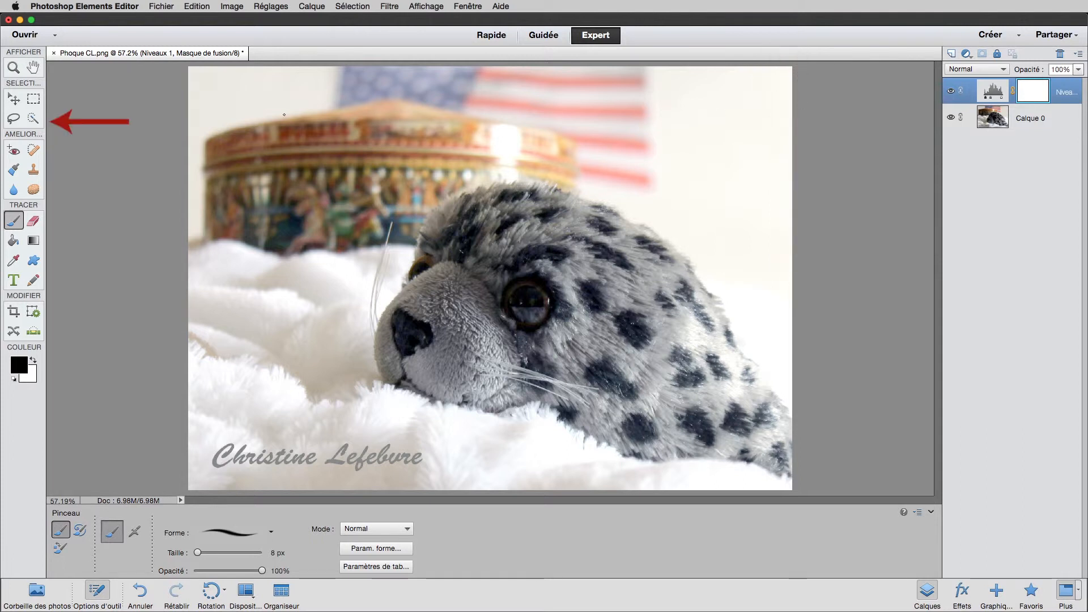
Step: Select the whole plush seal with the Sélection rapide tool, adding the missed back areas and subtracting the spill above the head
click(33, 118)
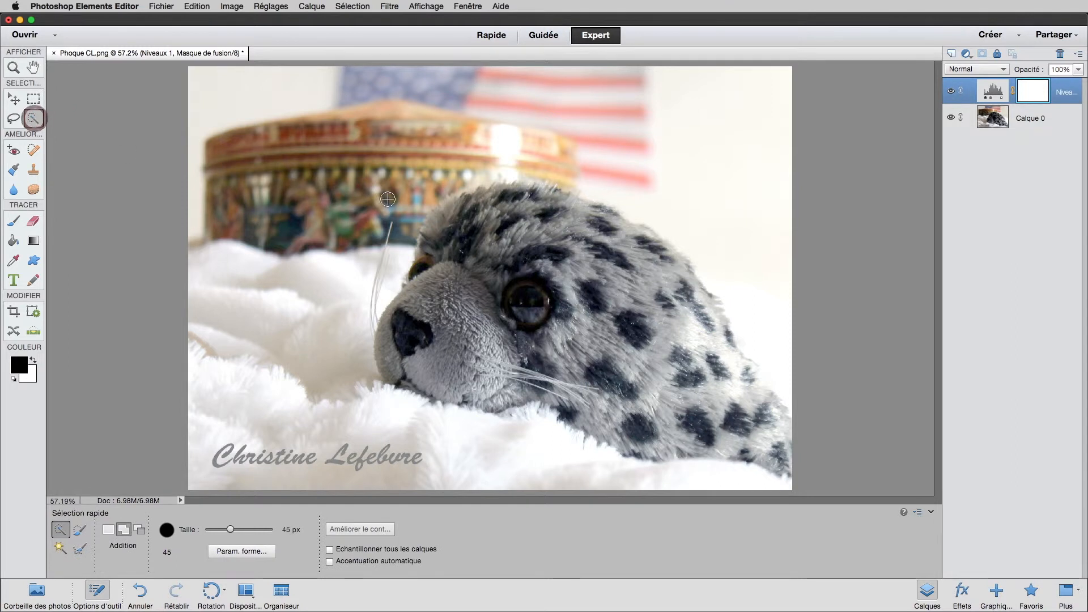
mouse_move(470, 215)
mouse_down()
mouse_move(523, 201)
mouse_move(612, 229)
mouse_move(677, 299)
mouse_move(745, 412)
mouse_move(774, 425)
mouse_move(761, 404)
mouse_move(775, 454)
mouse_up()
mouse_move(616, 437)
mouse_down()
mouse_move(525, 371)
mouse_move(421, 373)
mouse_move(396, 352)
mouse_move(466, 221)
mouse_move(439, 233)
mouse_move(494, 222)
mouse_up()
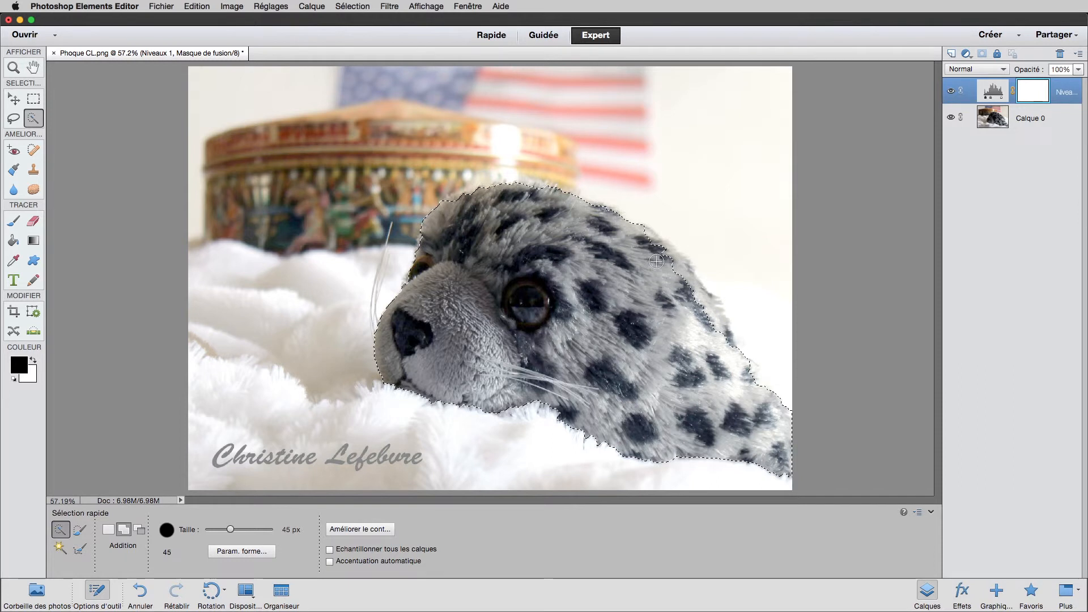
click(675, 268)
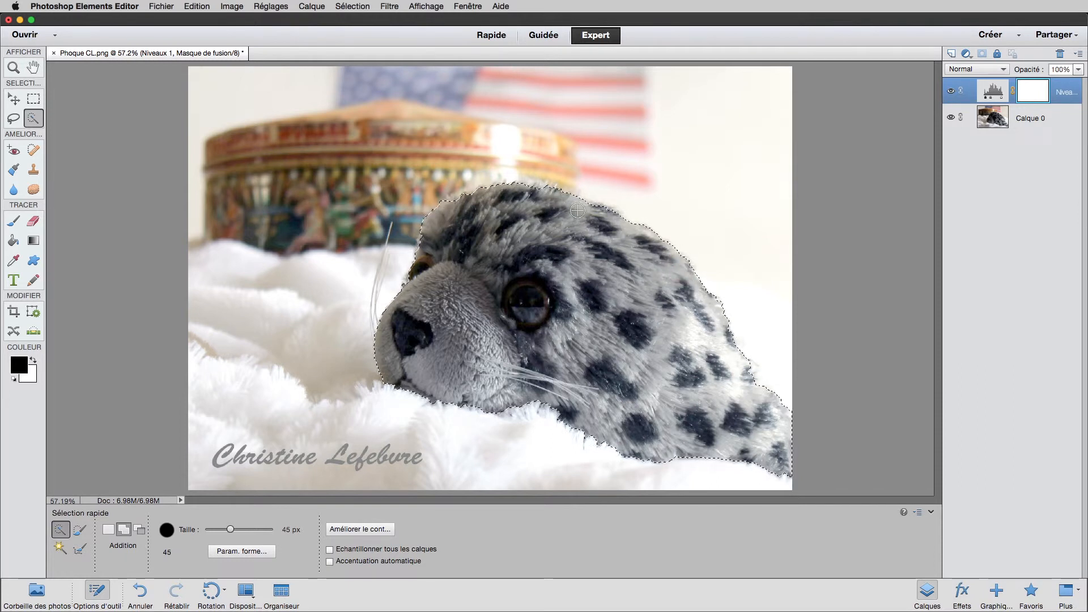
click(531, 193)
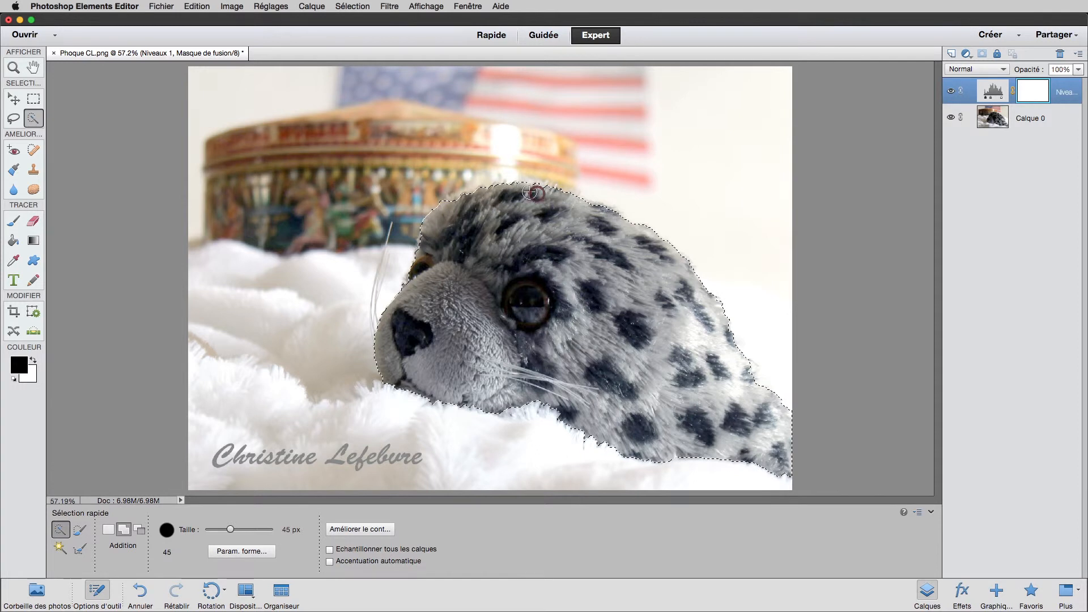
click(481, 180)
alt+click(487, 169)
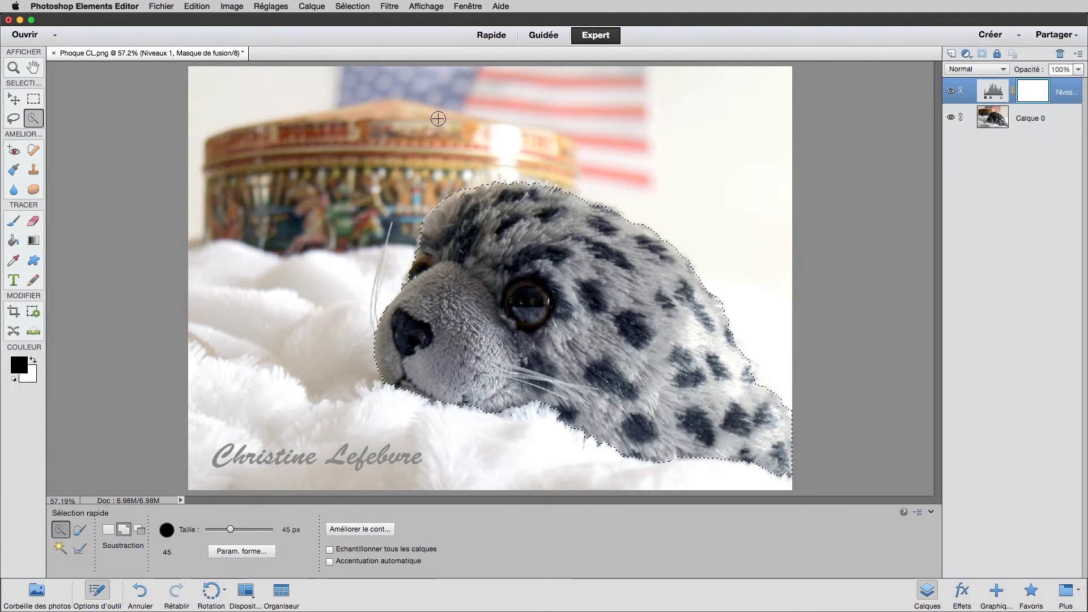
Step: Refine the seal selection's edge with Améliorer le contour, using Lisser 8, Contour progressif 1.0 px and Décalage du contour +13 %
click(356, 8)
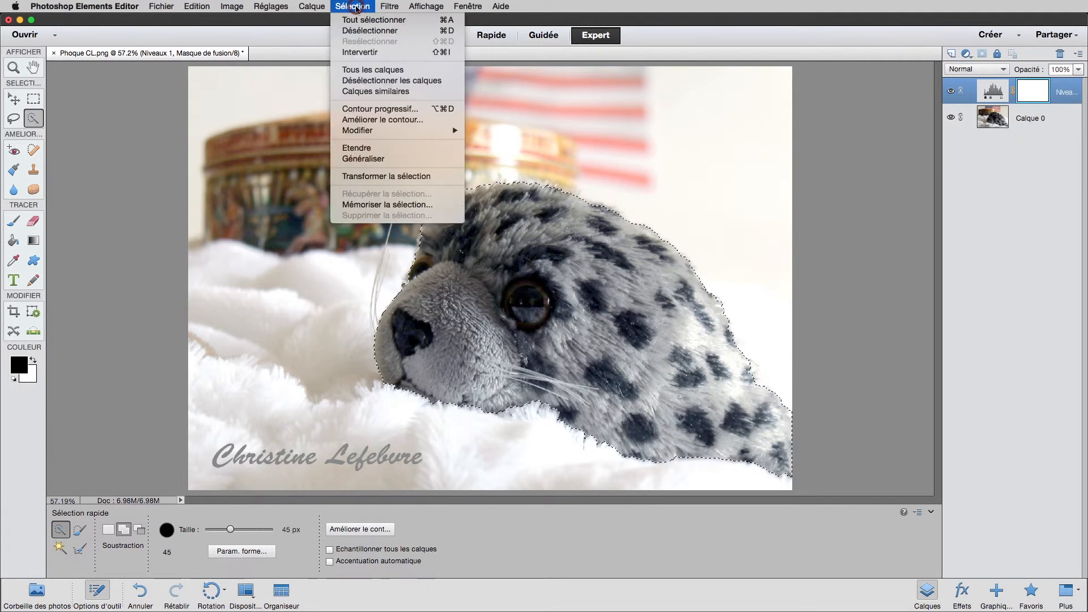
click(374, 120)
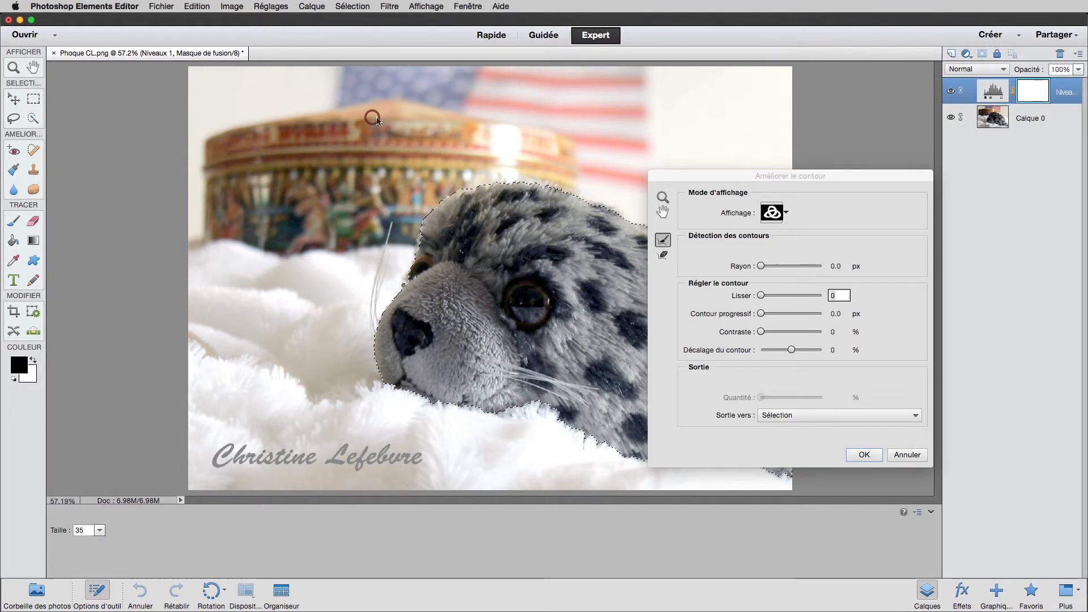
drag(728, 180, 735, 75)
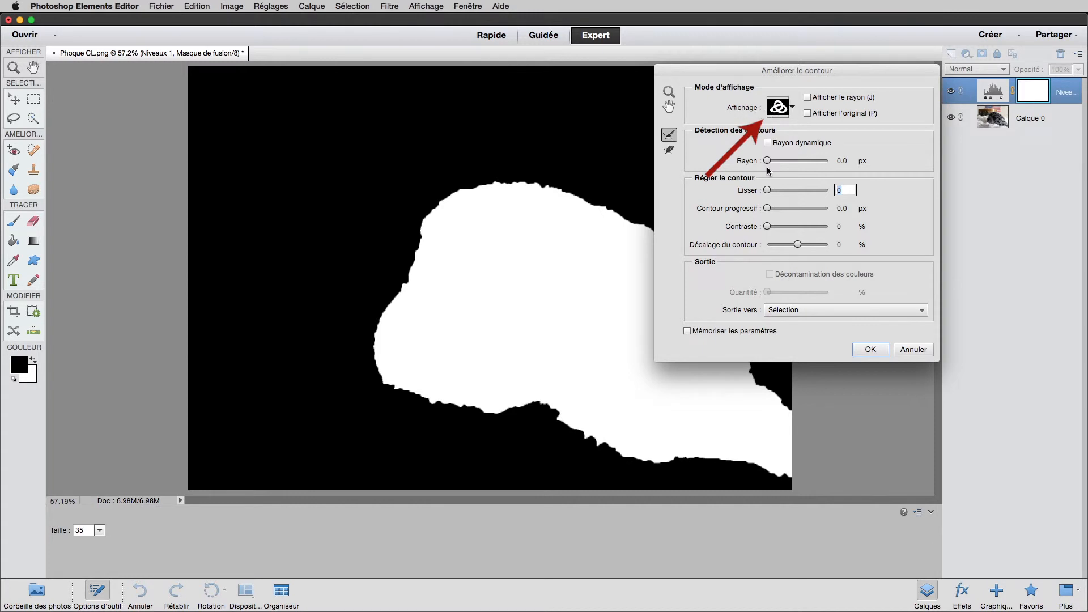
drag(767, 191, 772, 191)
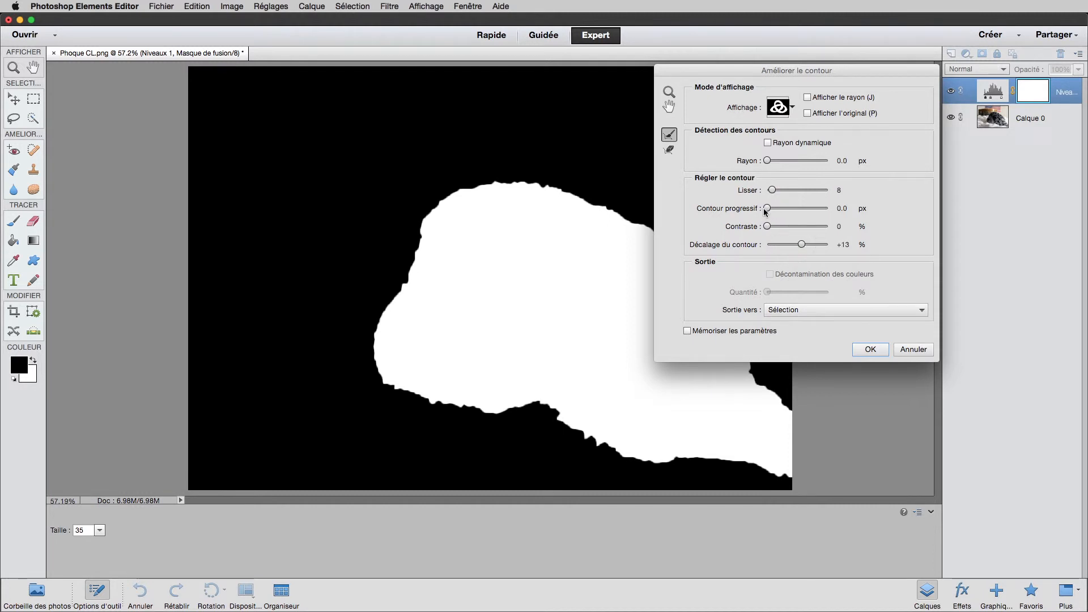
drag(768, 210, 771, 210)
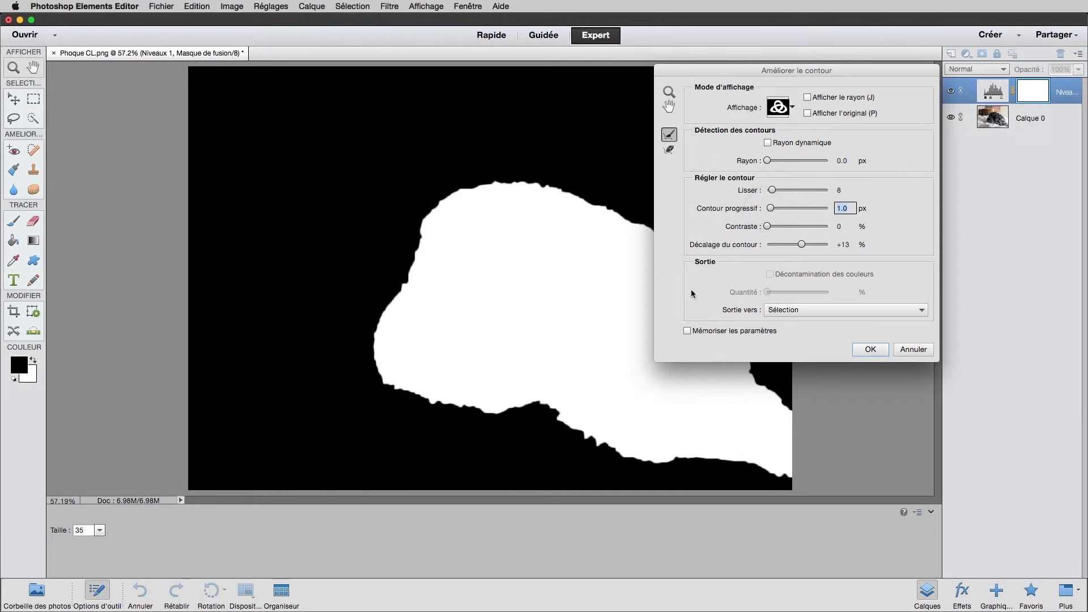
click(870, 350)
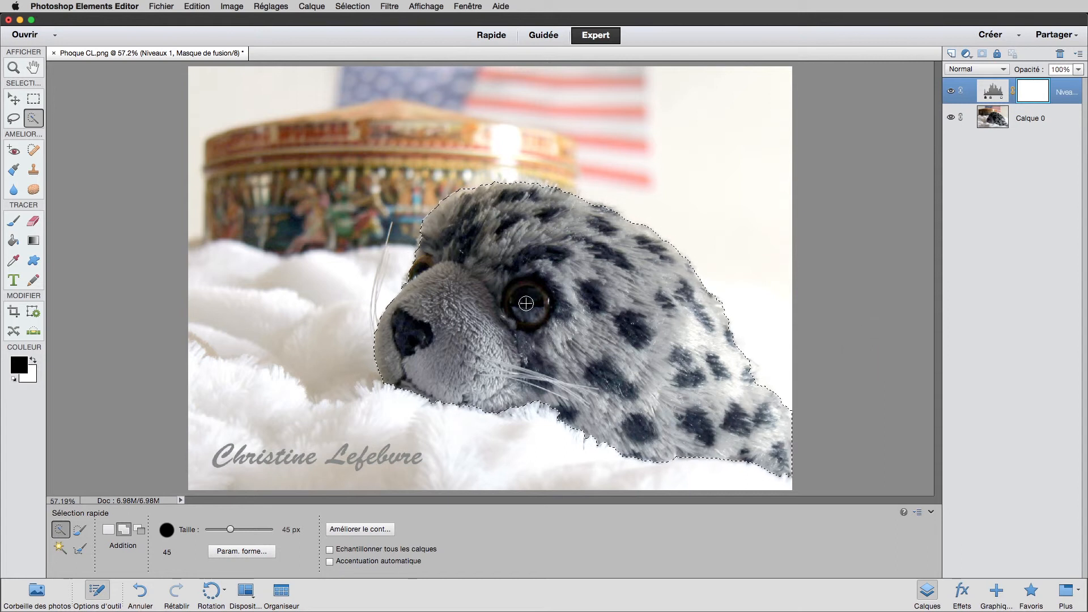
Step: Invert the seal selection and fill the background area with black on the Niveaux adjustment layer's mask
click(353, 8)
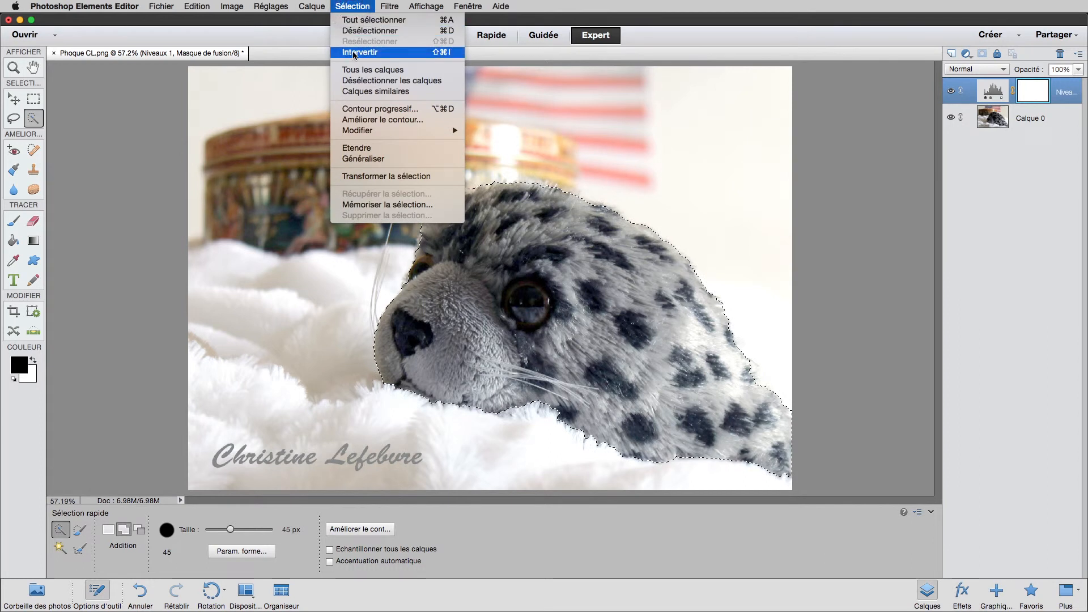
click(393, 52)
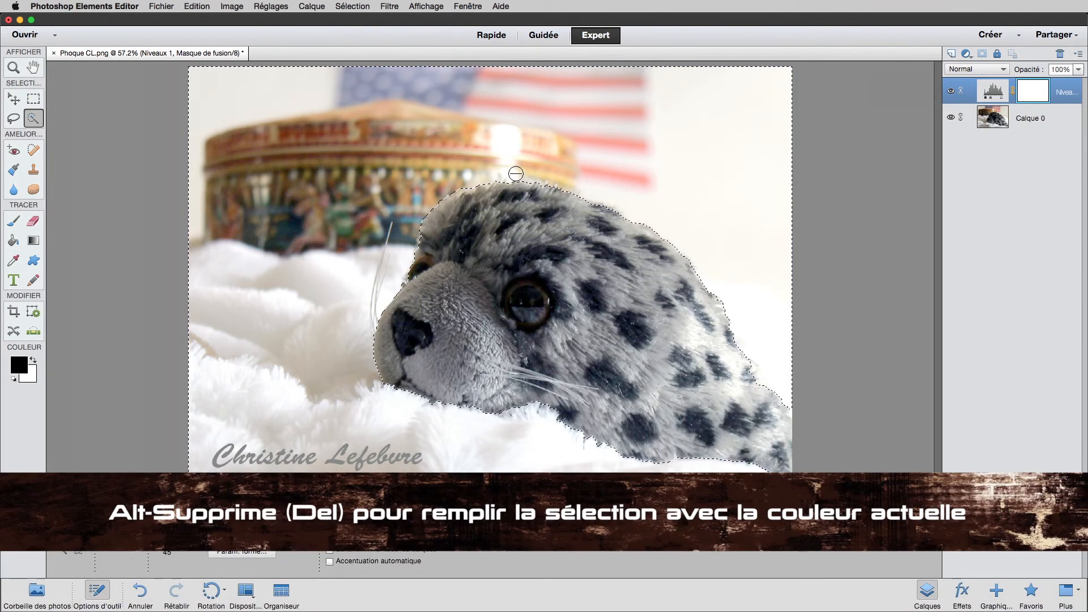
key(alt+Delete)
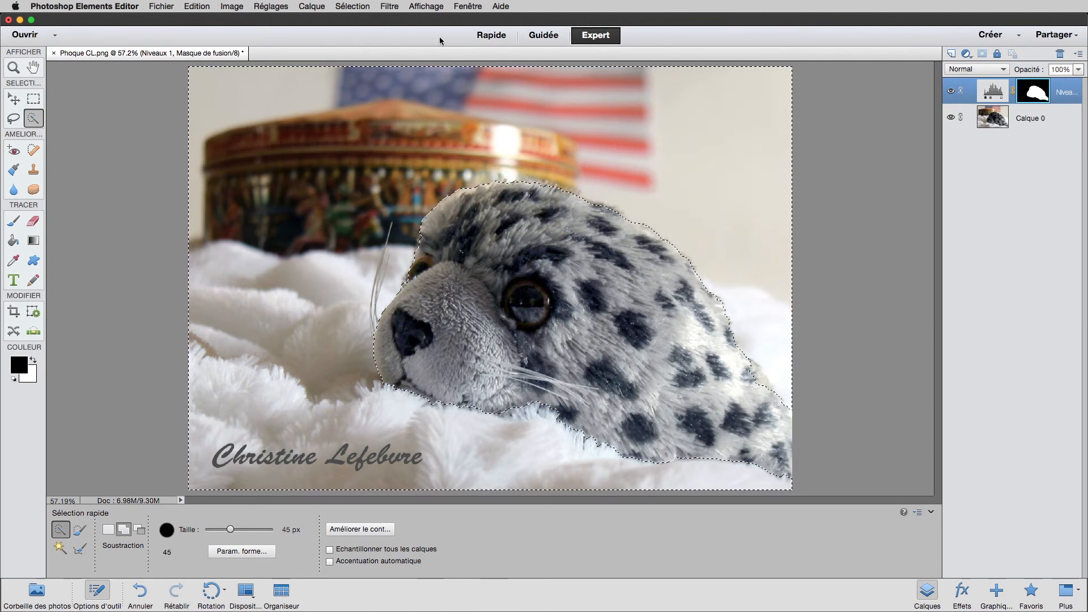
Step: Invert the selection back to the seal and draw a linear black-to-white gradient on the mask from its rear corner to above the eye
click(353, 8)
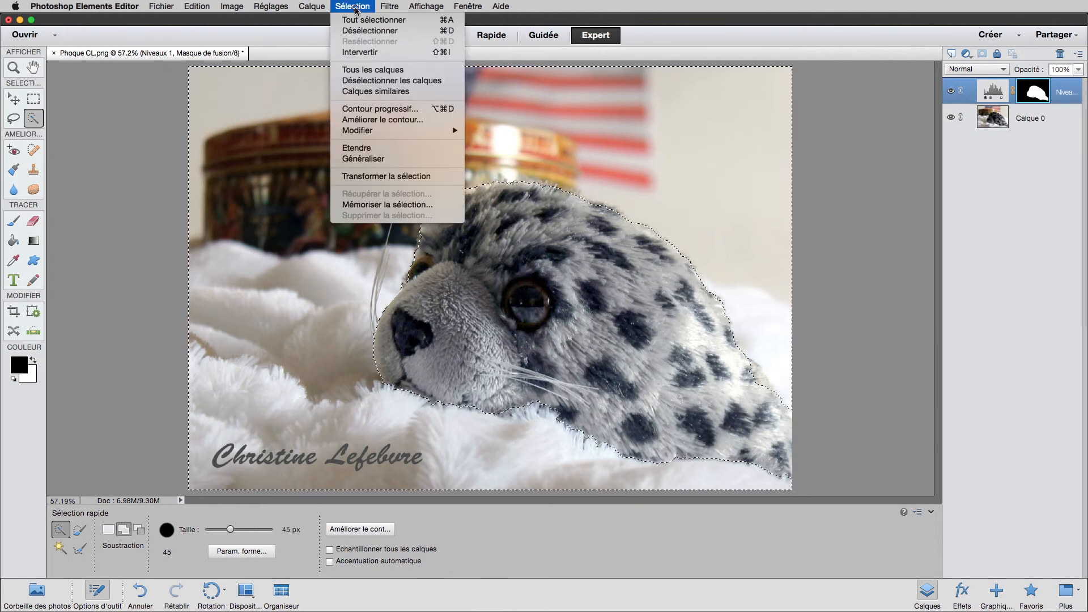
click(363, 52)
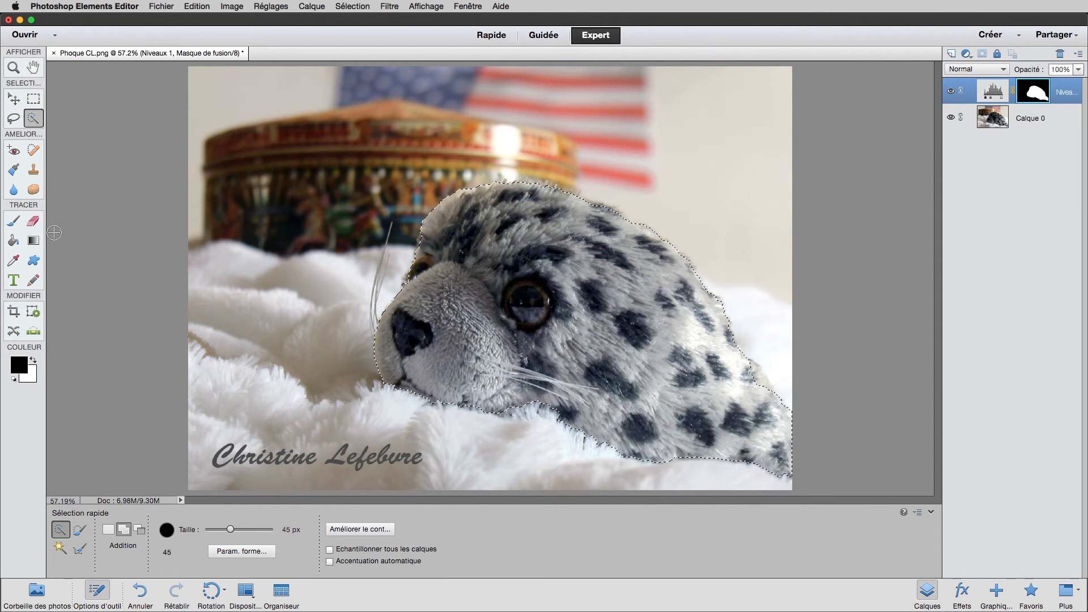
click(34, 240)
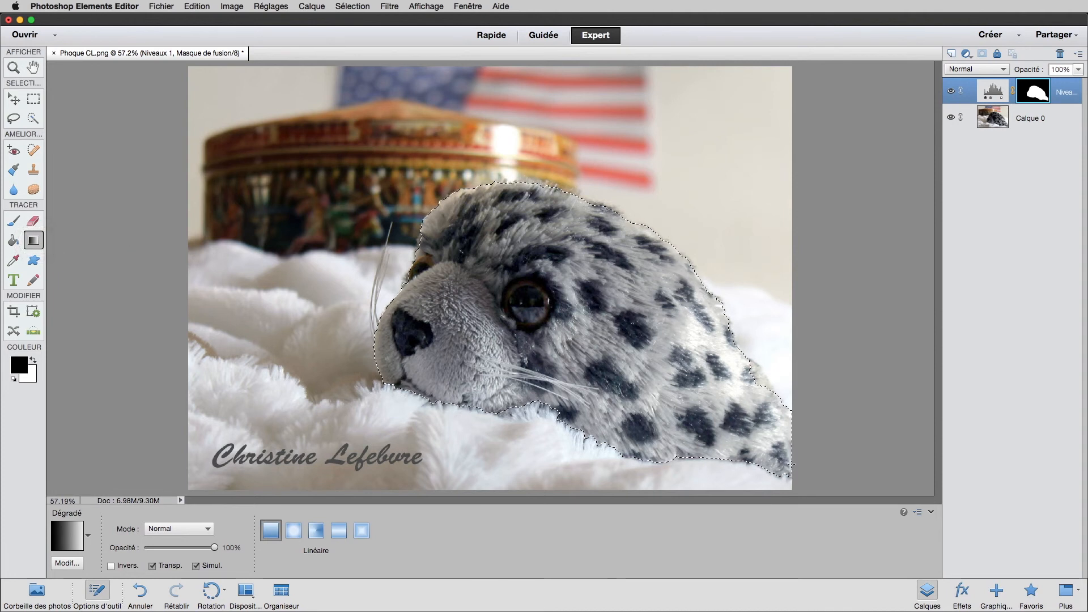
click(791, 464)
drag(791, 464, 539, 263)
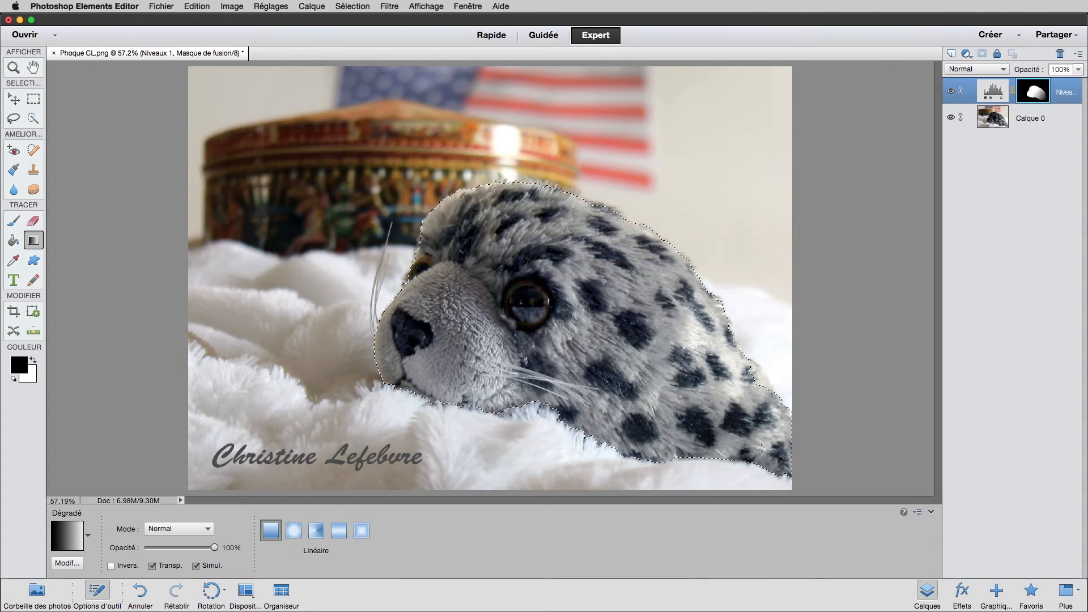
Step: Check the Niveaux layer's mask on its own, return to the image, and deselect the seal
alt+click(1036, 93)
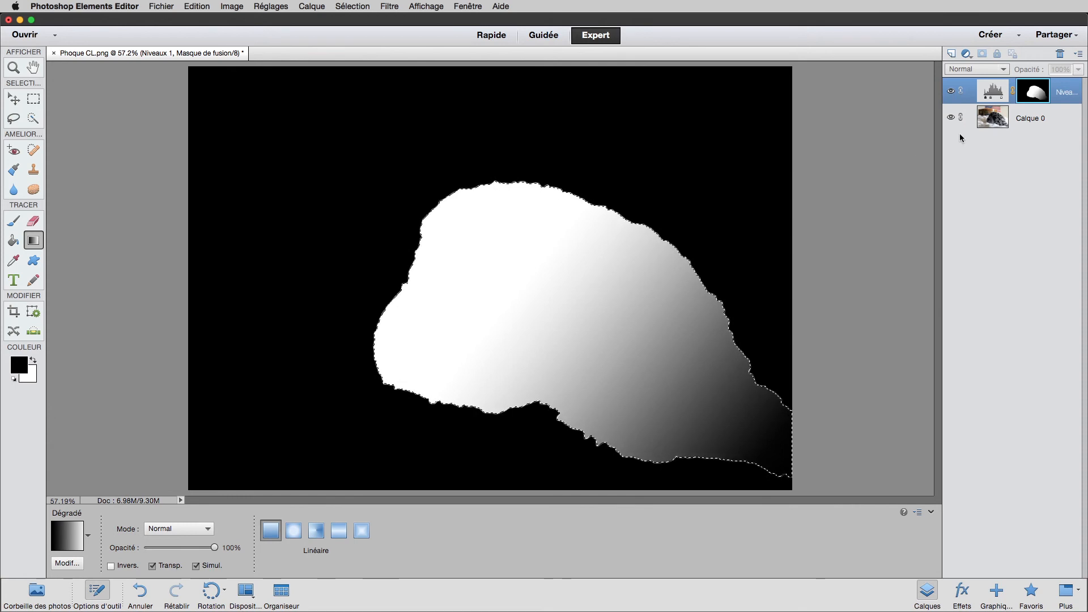
alt+click(1034, 93)
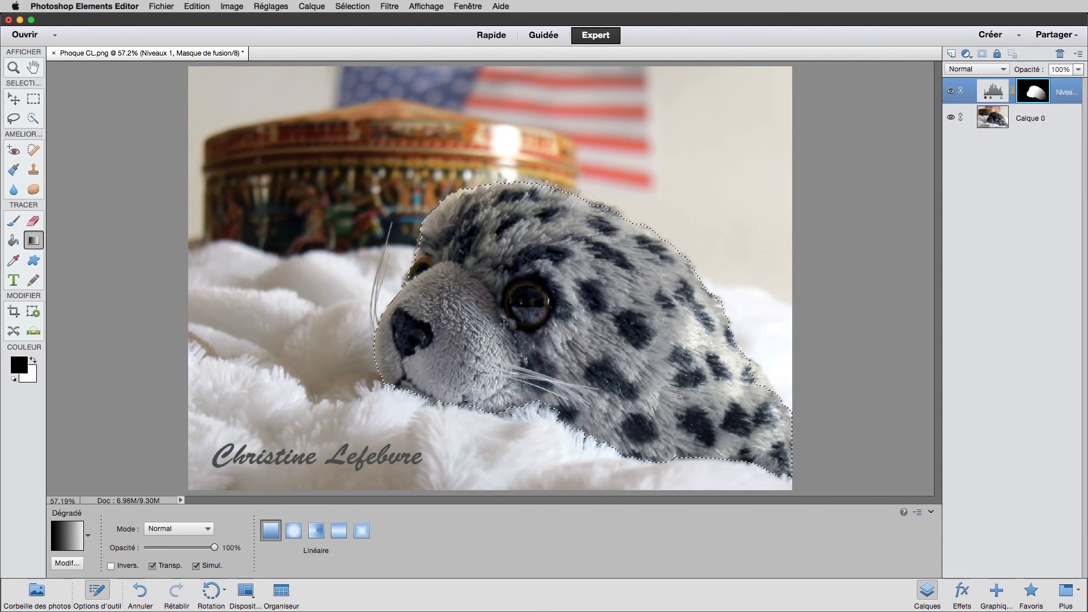
key(super+d)
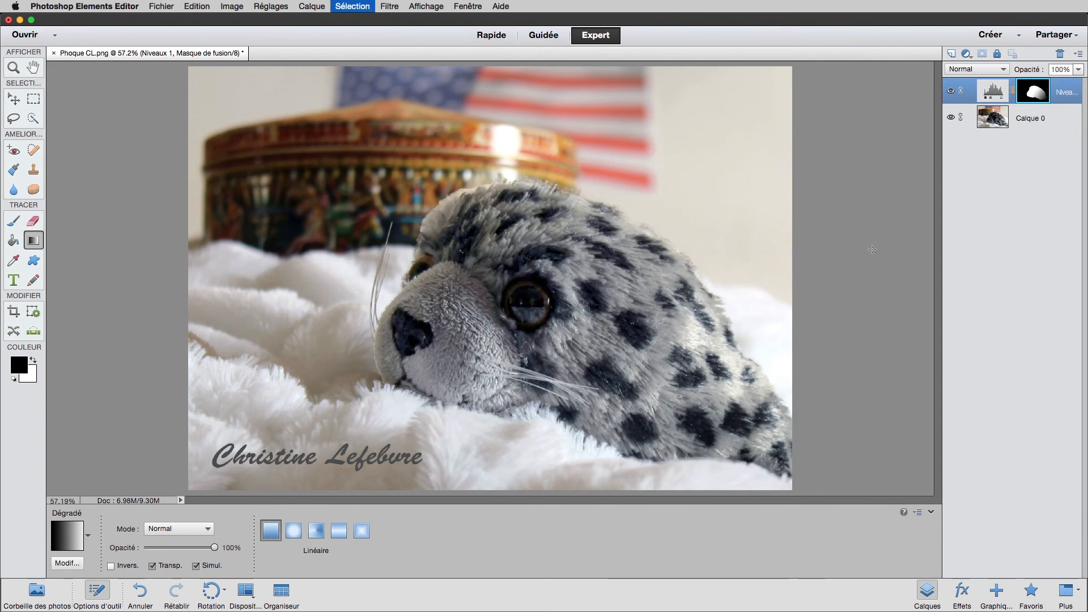